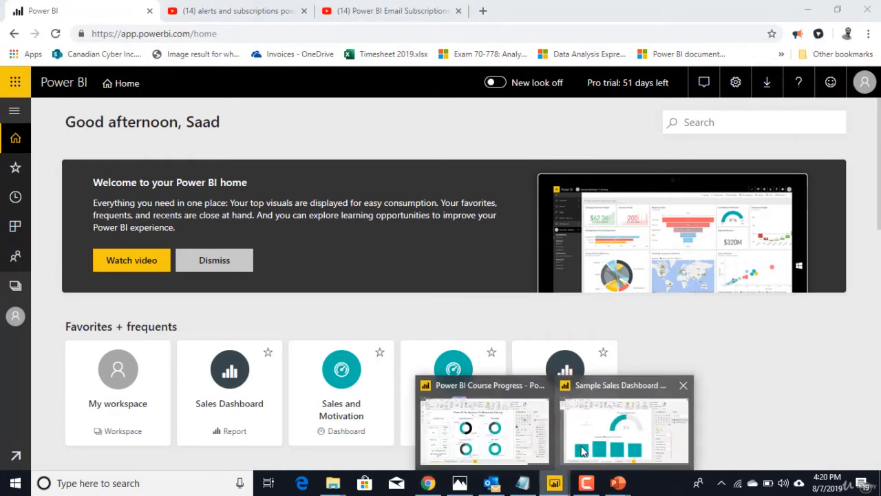
Switch to the Sample Sales Dashboard in Power BI Desktop and view the Source step of the Sheet1 query in Power Query Editor
left_click(584, 448)
mouse_move(386, 413)
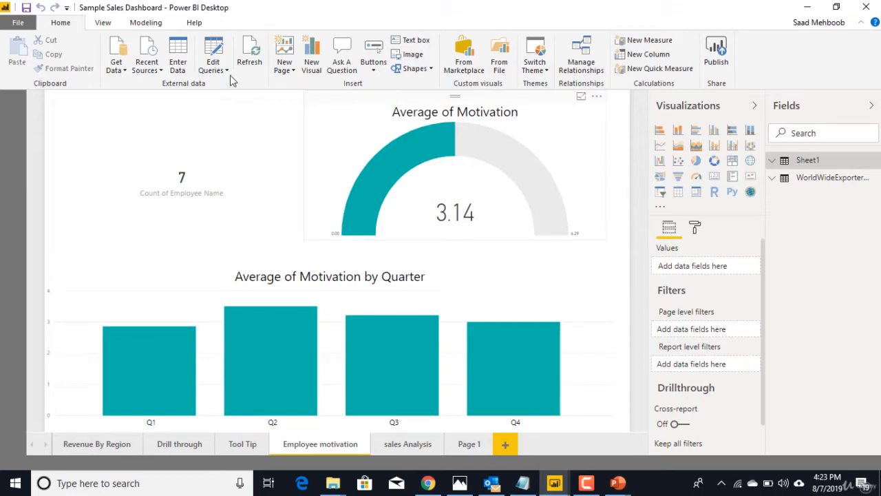
left_click(213, 54)
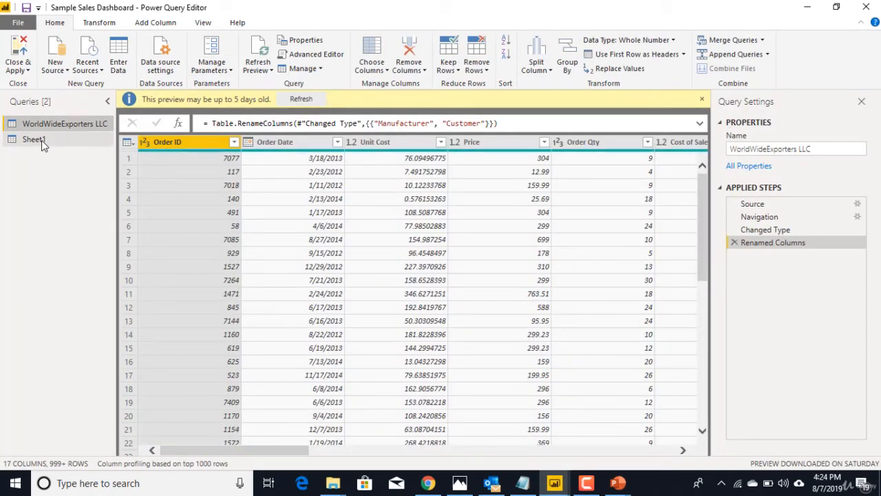
left_click(33, 140)
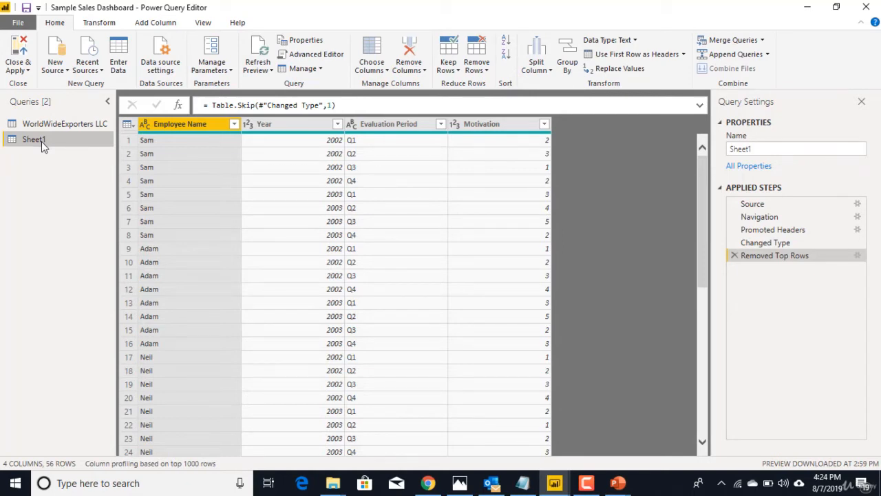
left_click(752, 204)
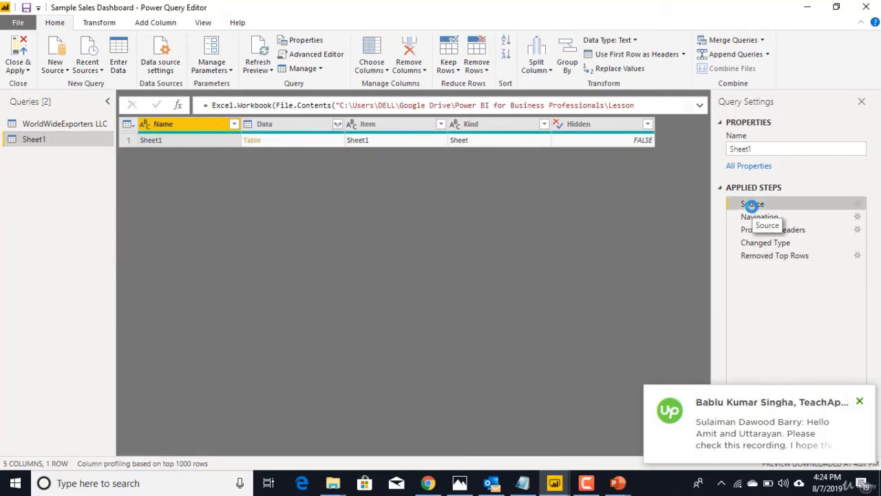
left_click(860, 401)
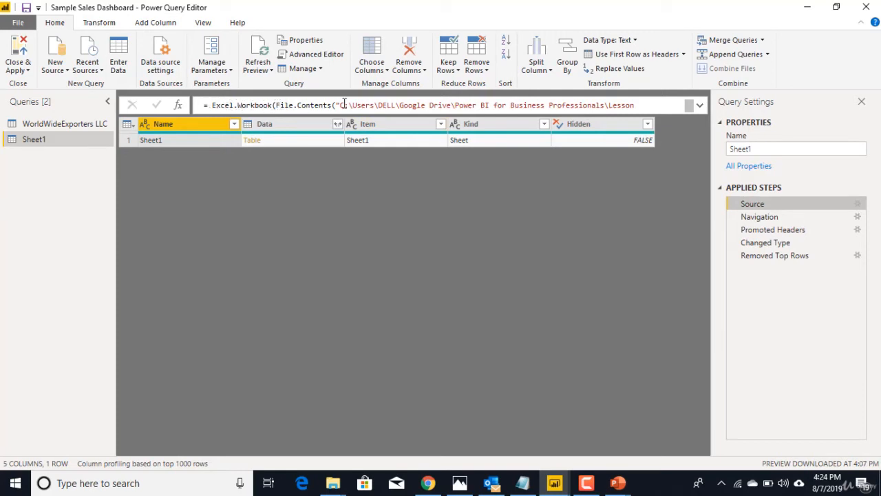
Examine the full file path in the expanded Source formula of Sheet1, and close the query editor
left_click_drag(344, 105, 613, 104)
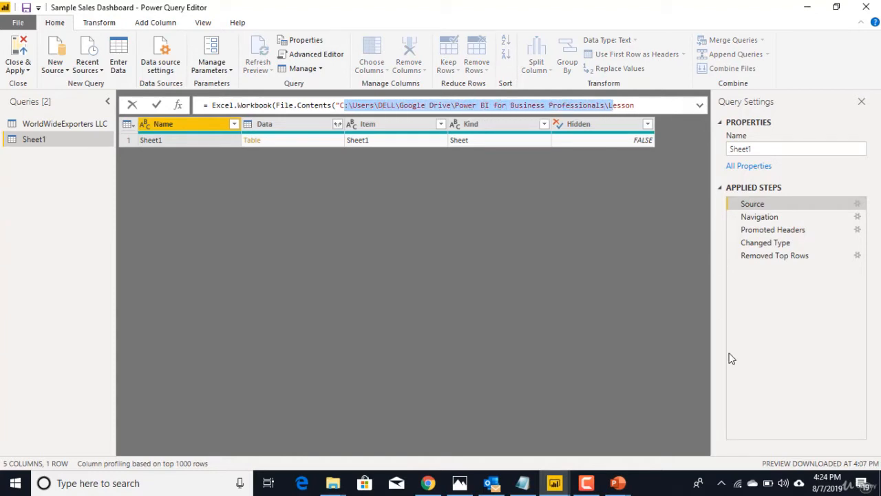
left_click(699, 108)
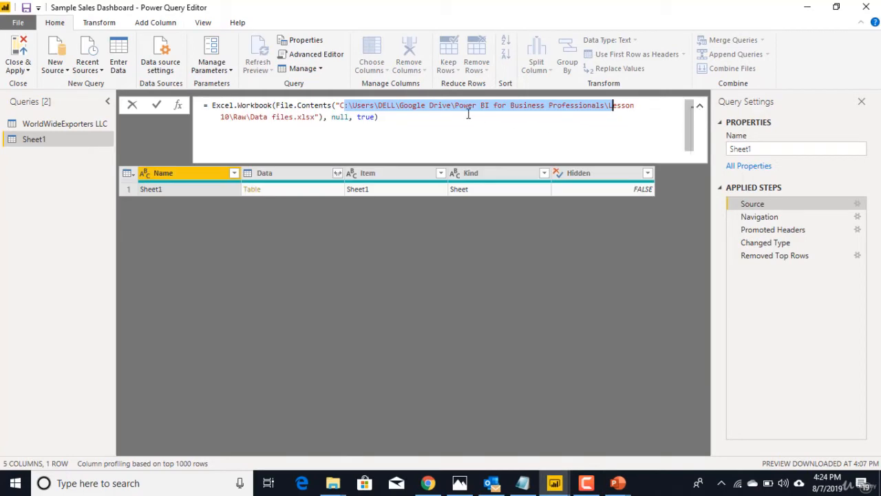
left_click(341, 105)
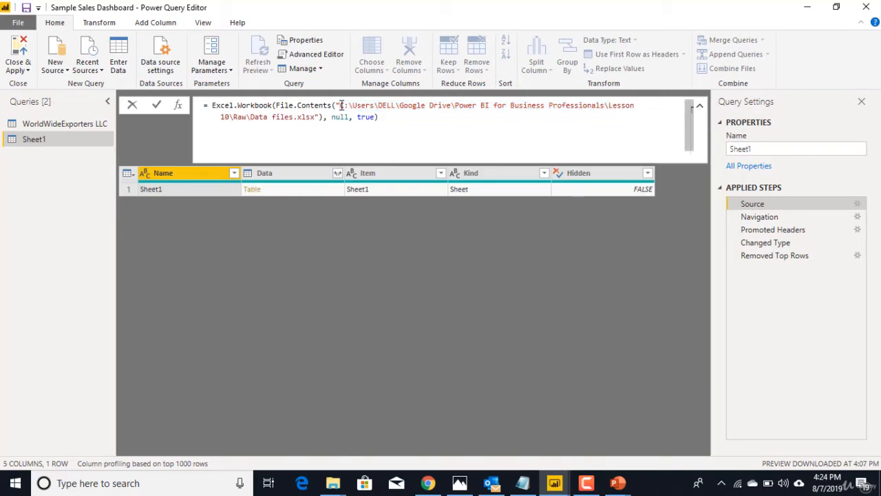
left_click_drag(341, 105, 316, 117)
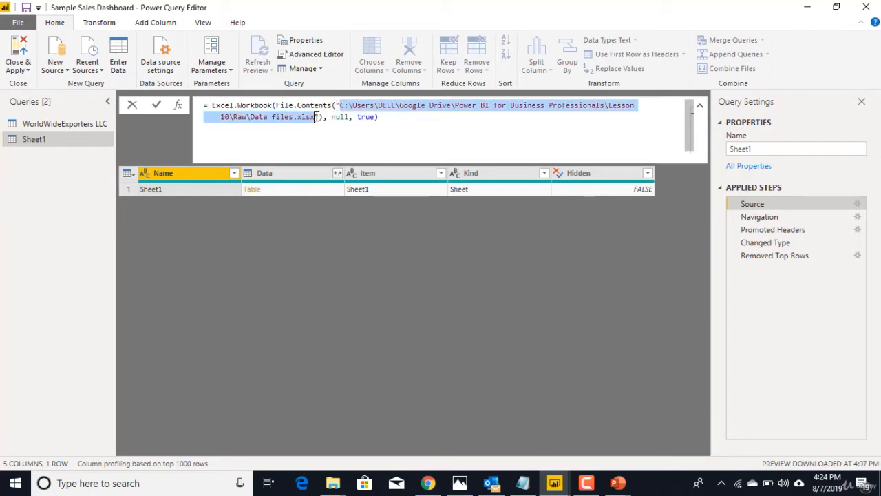
left_click(413, 137)
left_click(352, 308)
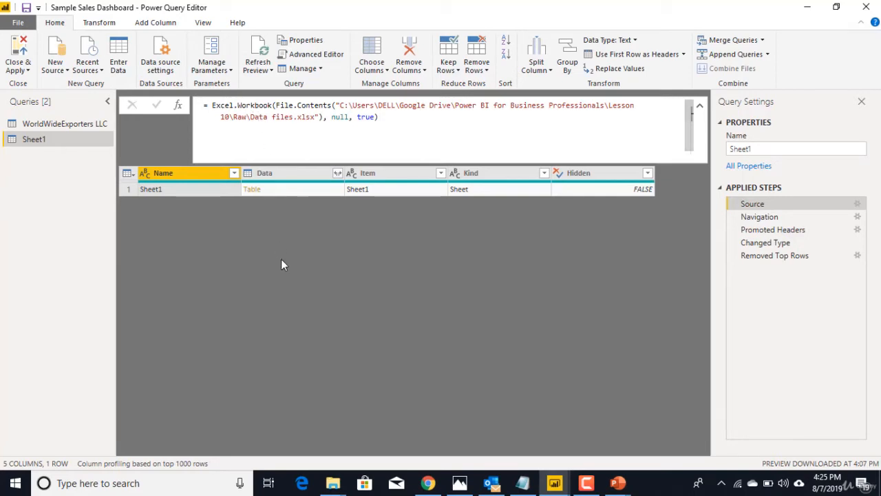
left_click(21, 70)
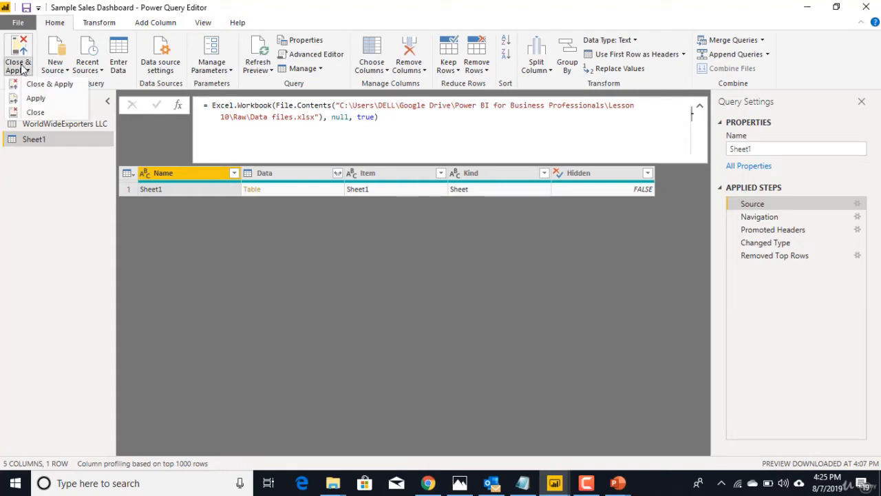
left_click(31, 103)
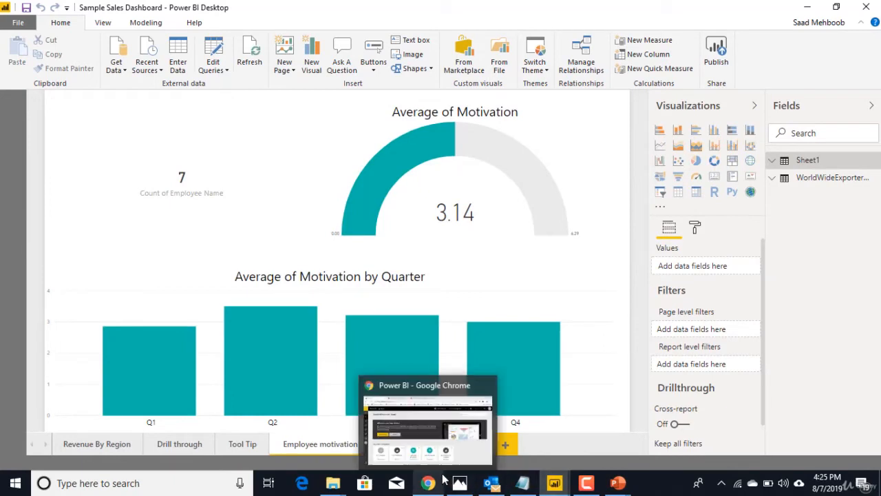
Switch to File Explorer and open the Data files workbook from the Raw folder of Lesson 10
mouse_move(344, 483)
left_click(405, 419)
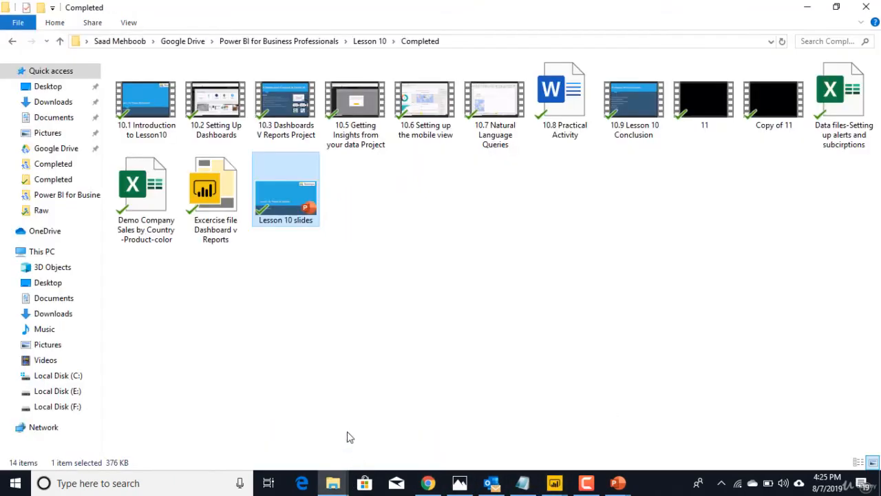
left_click(12, 42)
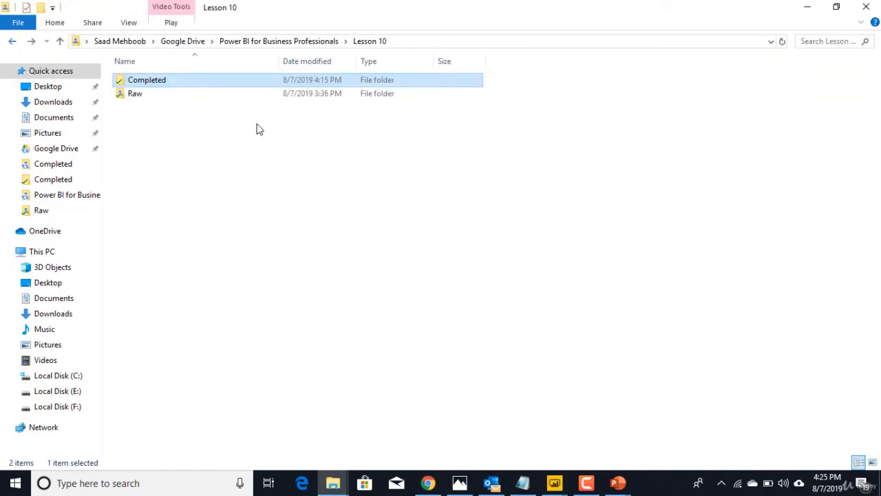
double_click(170, 97)
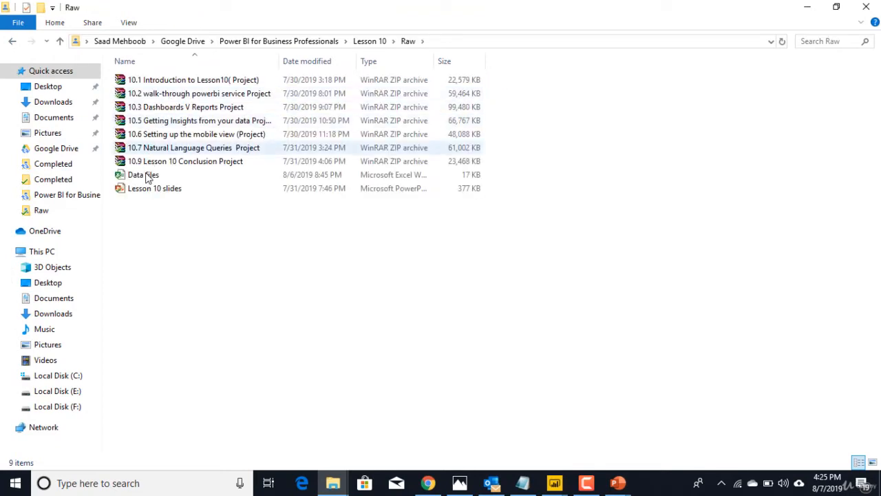
left_click(148, 178)
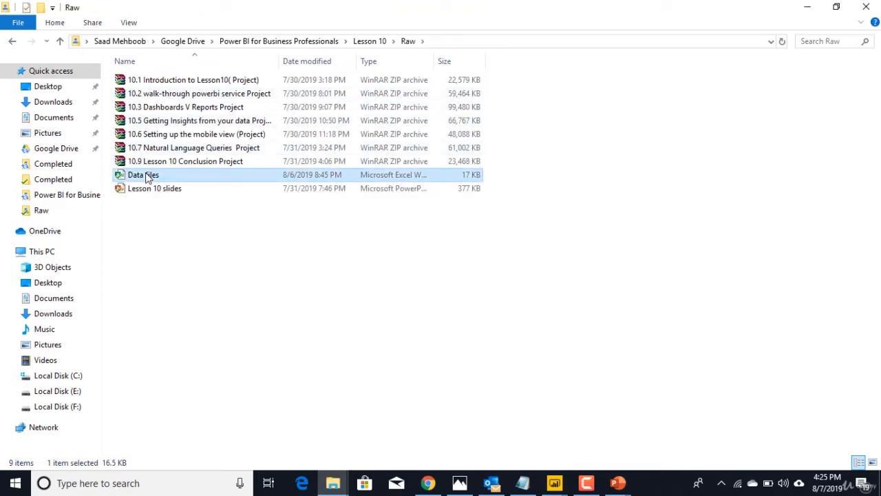
double_click(148, 176)
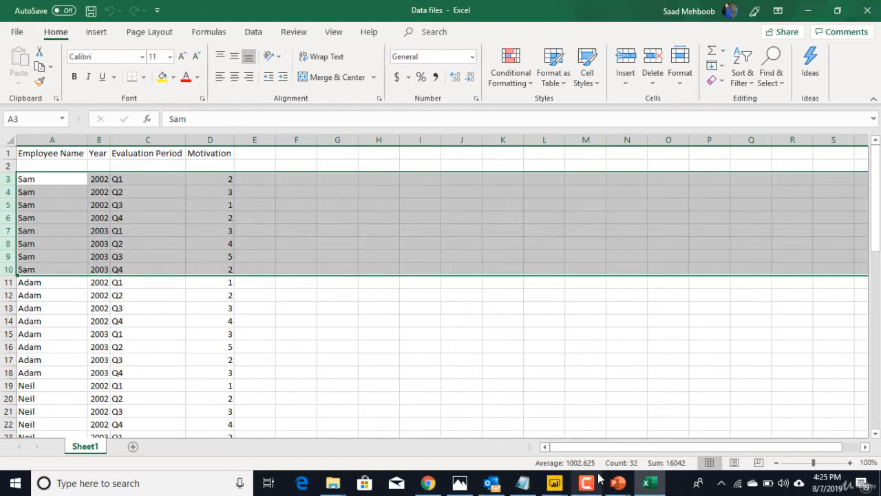
Switch to the Power BI service in Chrome and view the Sales Dashboard dashboard in My workspace
left_click(434, 482)
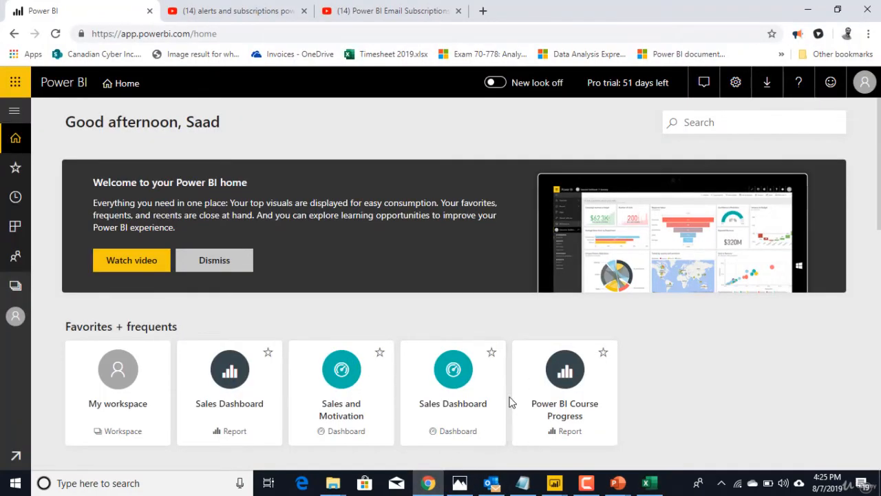
left_click(451, 418)
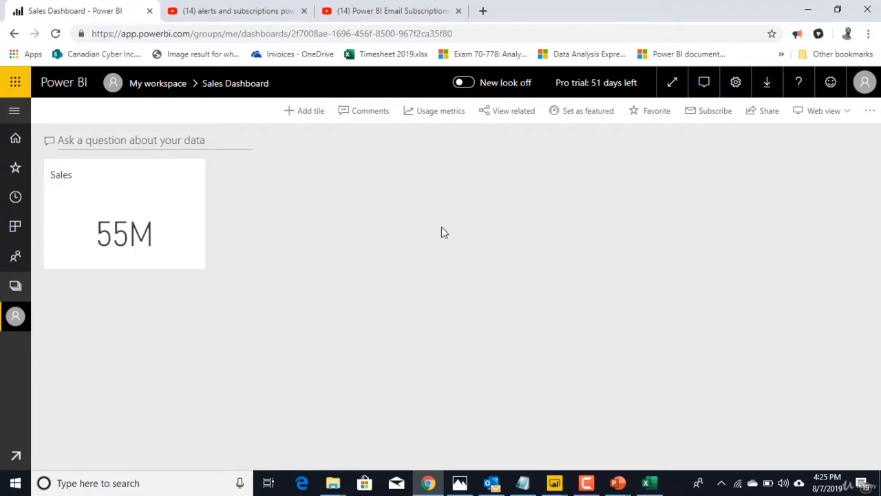
left_click(166, 88)
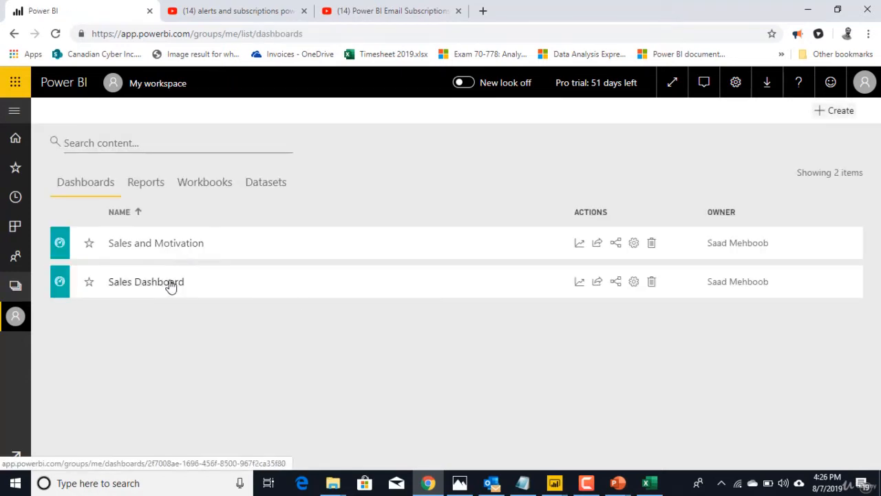
left_click(169, 284)
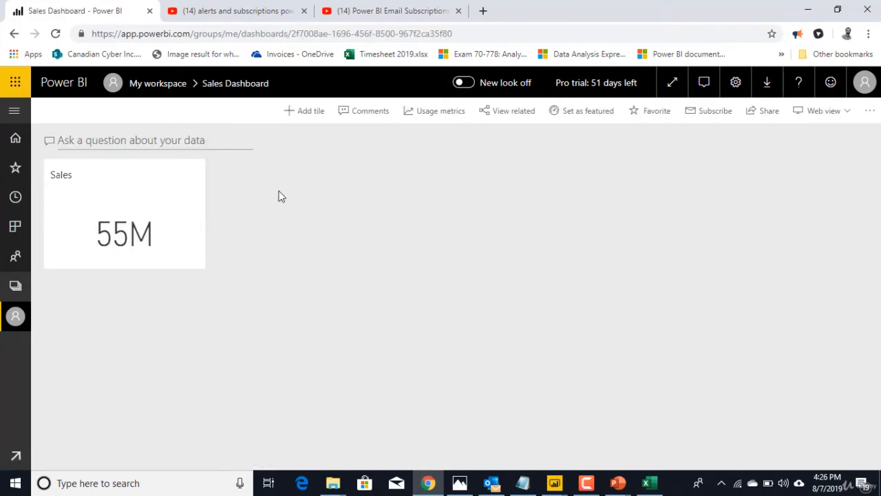
Open the Sales Dashboard report from My workspace and show its Employee motivation page
left_click(16, 317)
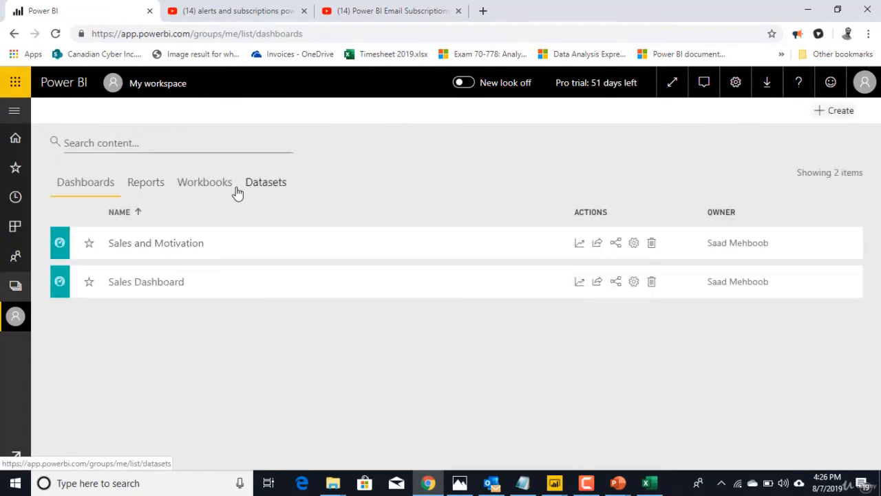
left_click(218, 190)
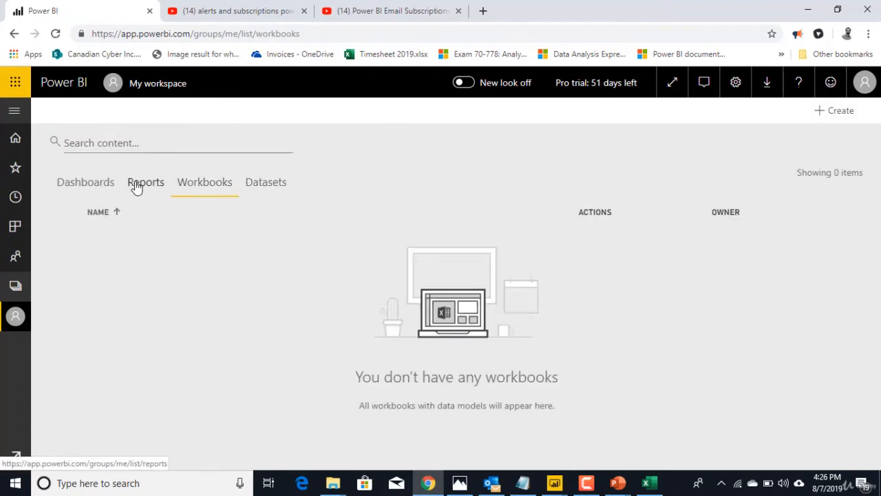
left_click(137, 186)
left_click(161, 287)
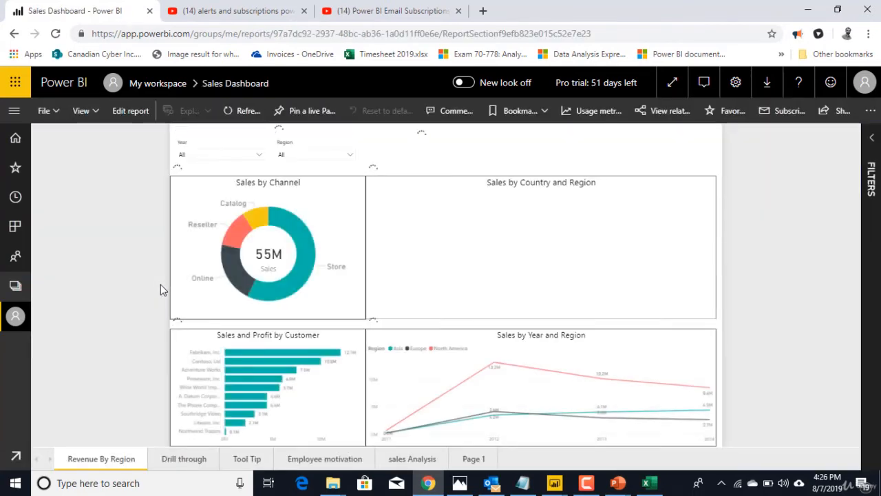
left_click(343, 459)
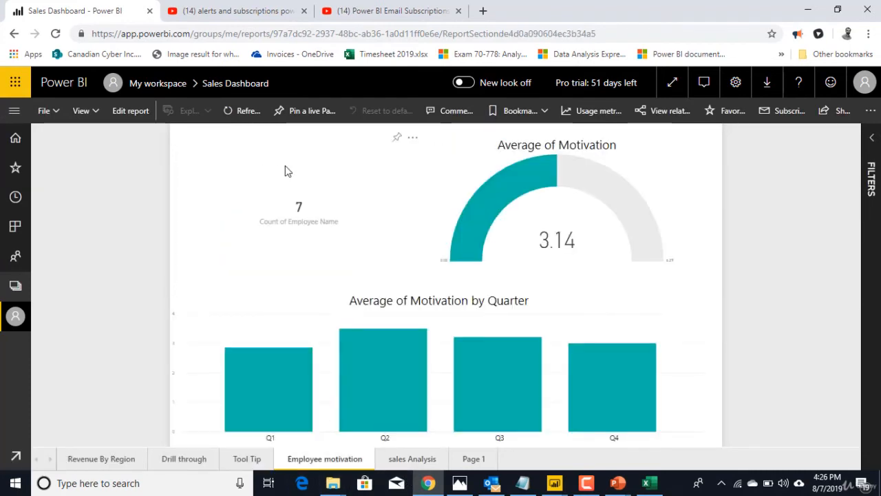
Pin the Count of Employee Name card to the existing Sales Dashboard and go to that dashboard
left_click(398, 141)
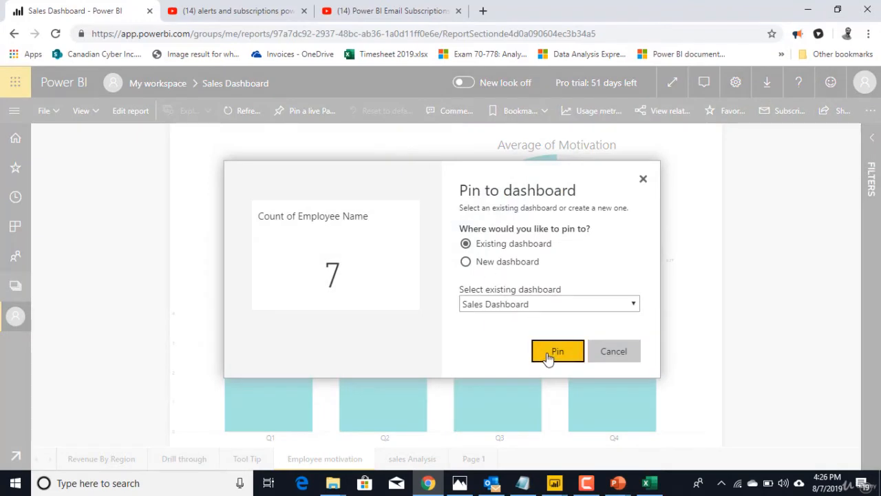
left_click(555, 358)
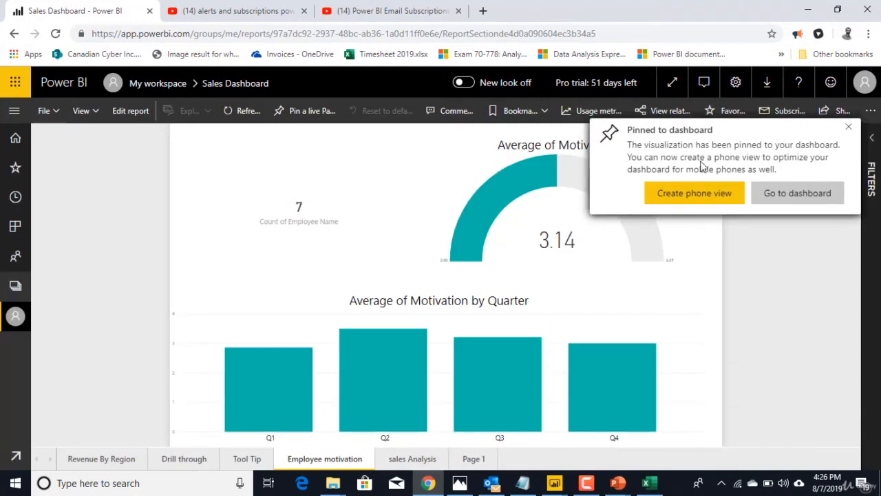
left_click(800, 194)
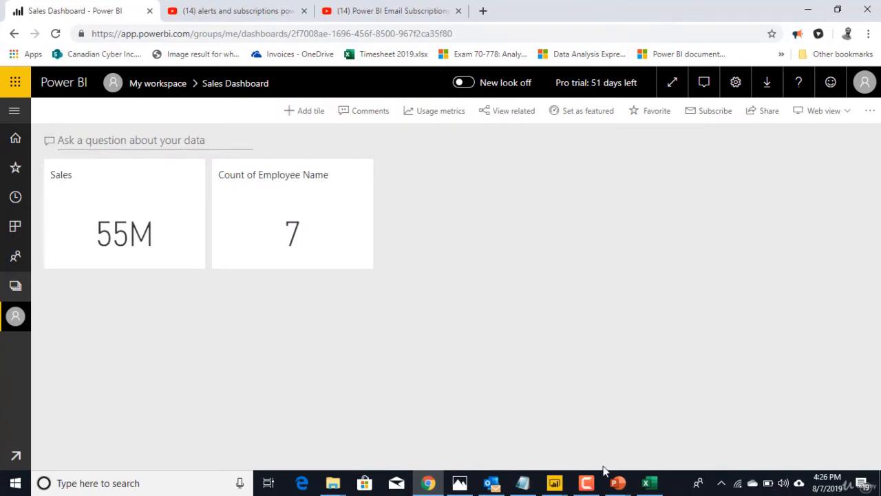
Switch to the Data files workbook in Excel, delete rows 3 to 10, and save the file
left_click(658, 485)
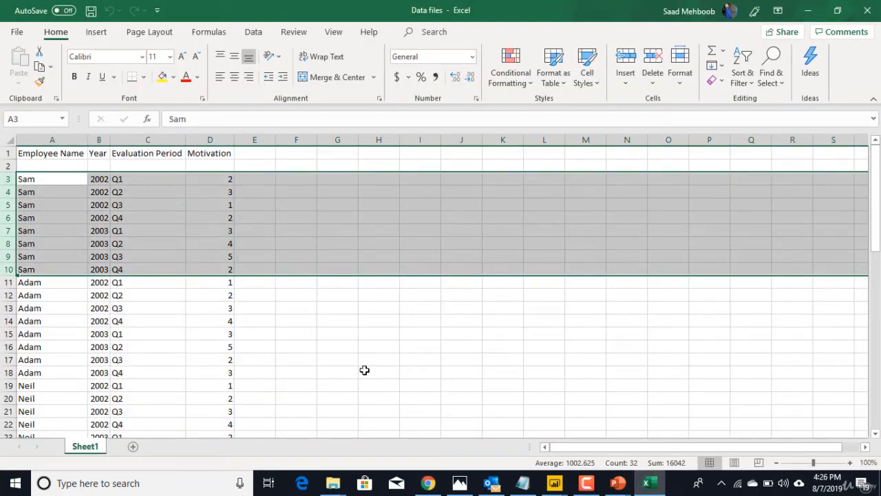
right_click(4, 193)
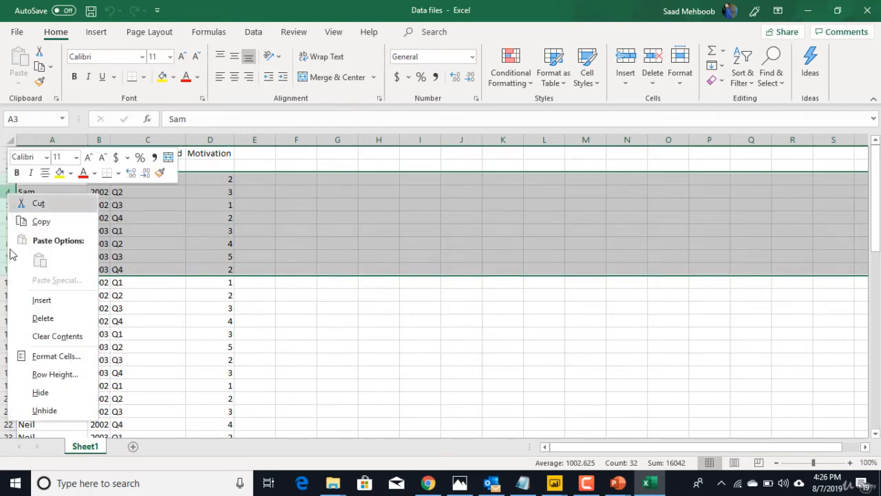
left_click(49, 319)
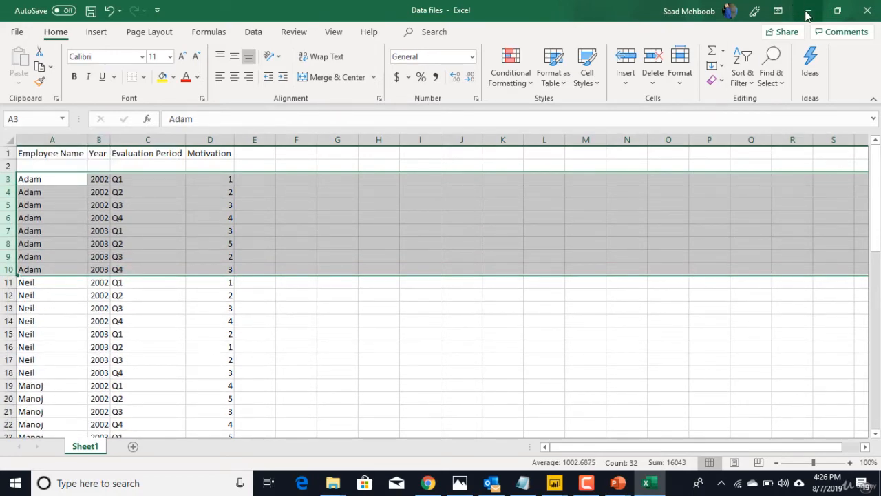
left_click(91, 11)
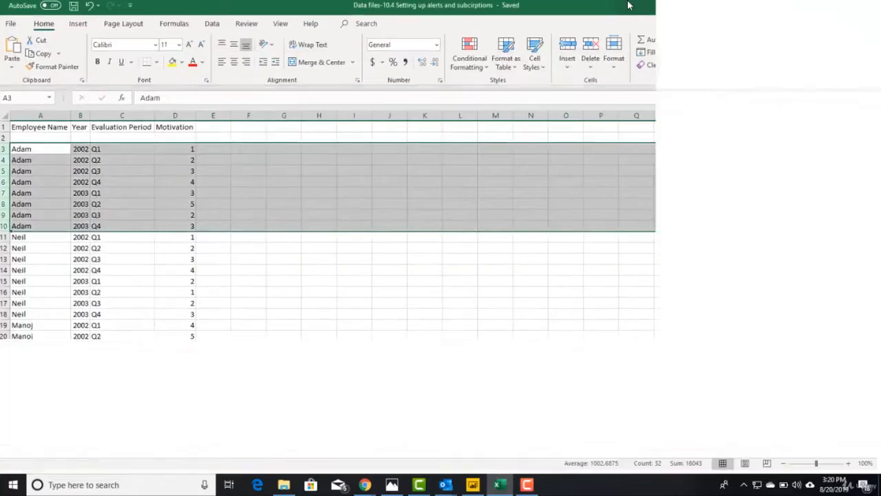
Maximize the workbook Data files-10.4 Setting up alerts and subcirptions, and switch to the Excercise file Dashboard v Reports in Power BI Desktop
double_click(628, 4)
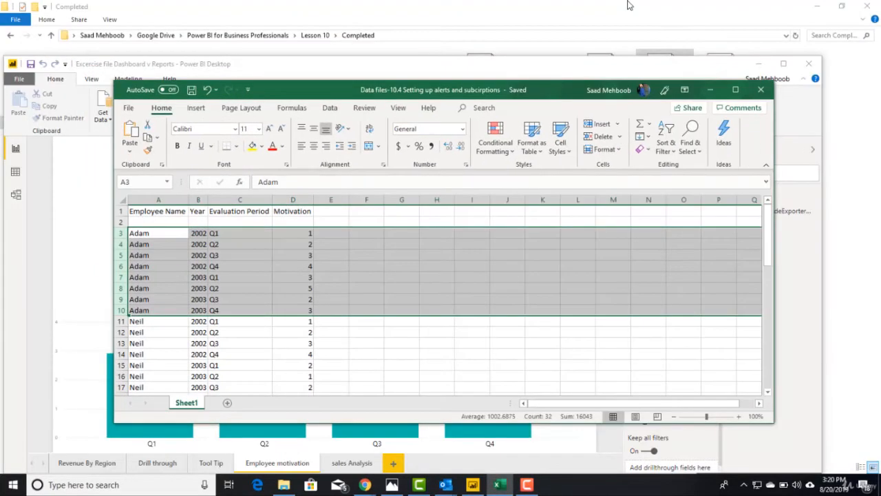
left_click(736, 91)
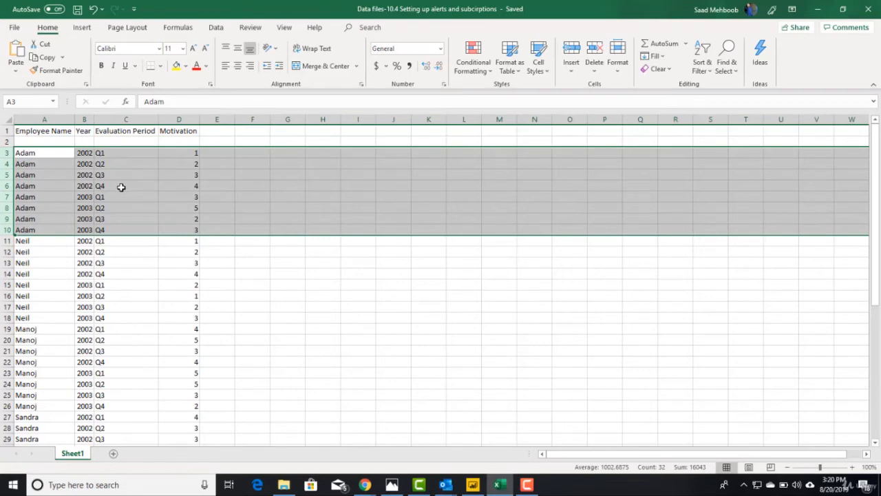
left_click(472, 484)
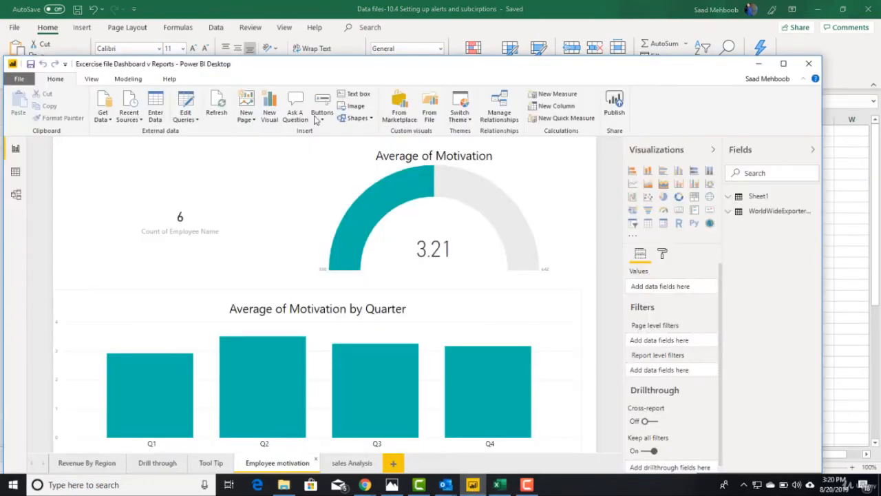
Maximize the Power BI Desktop report, then switch to Power BI in Chrome and open the Sales Dashboard from My workspace
left_click(783, 63)
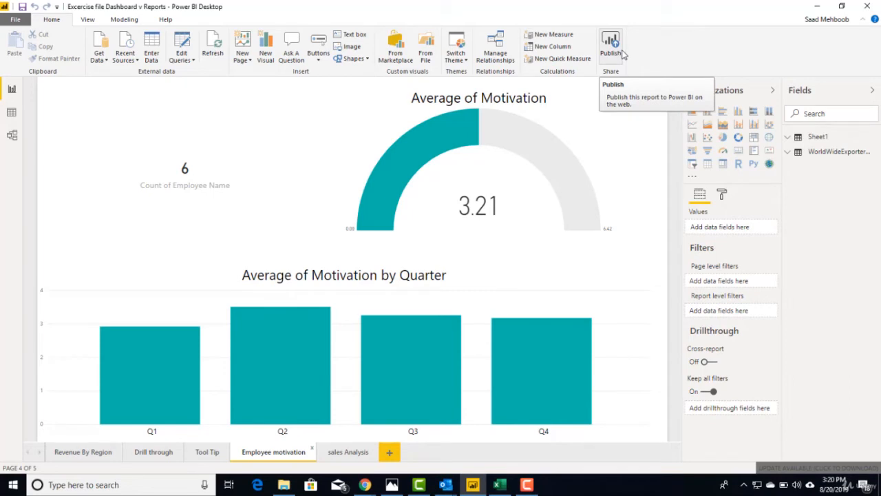
mouse_move(365, 487)
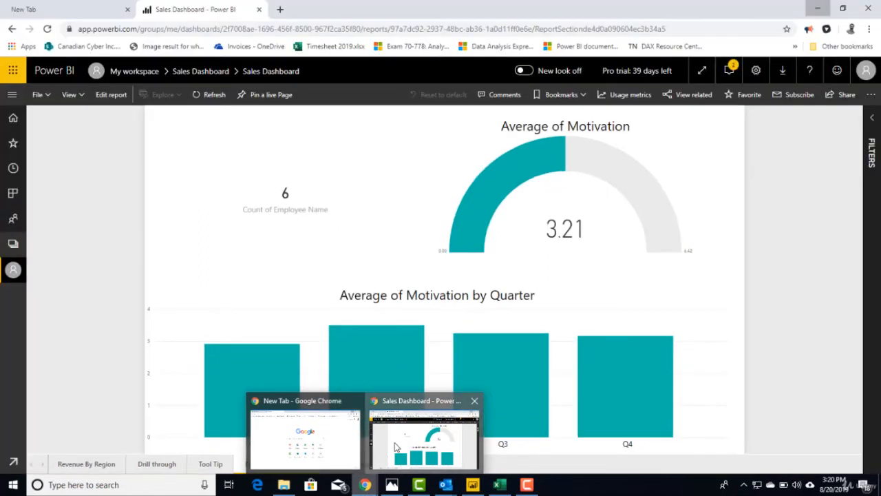
left_click(394, 446)
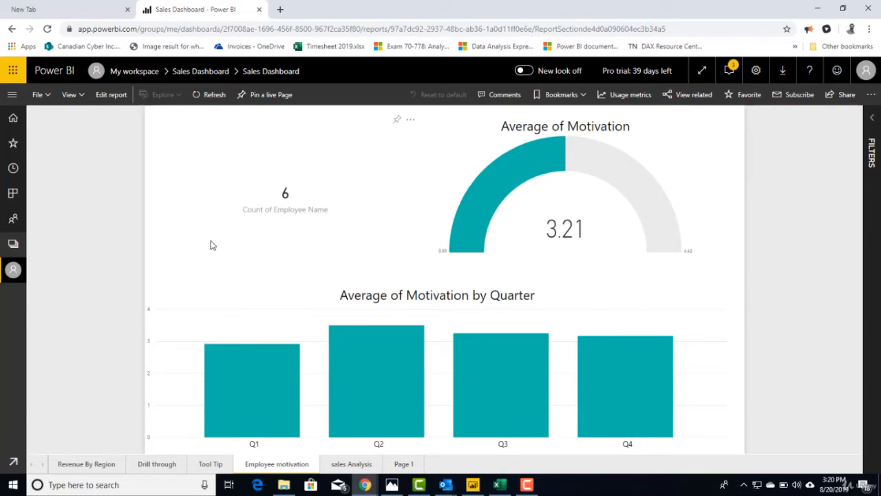
left_click(13, 272)
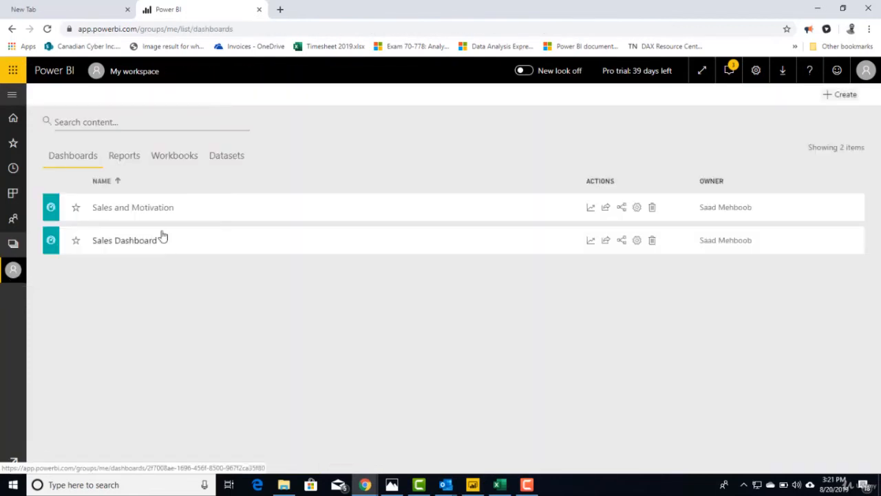
left_click(122, 240)
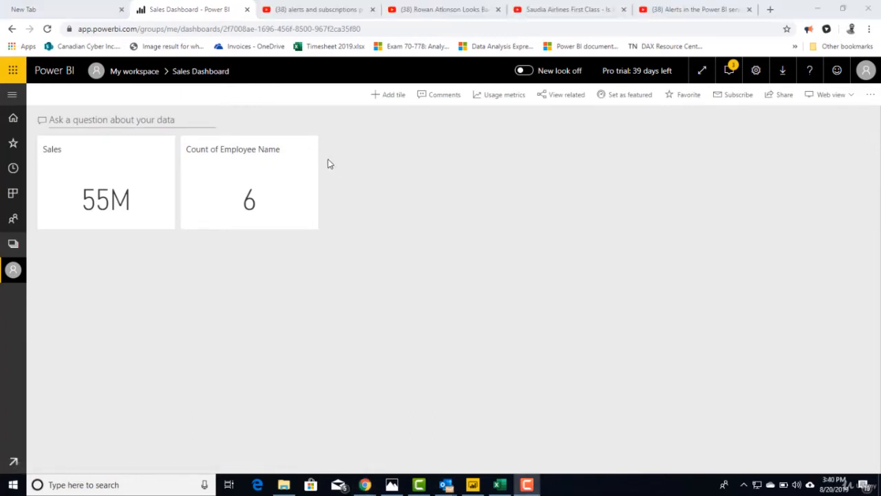
Open alert management for the Count of Employee Name tile and add an alert rule
left_click(307, 153)
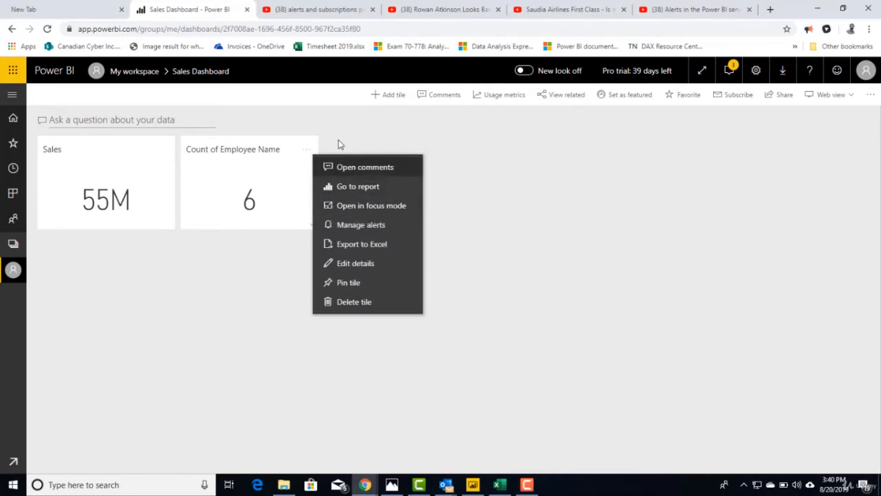
left_click(314, 149)
left_click(307, 154)
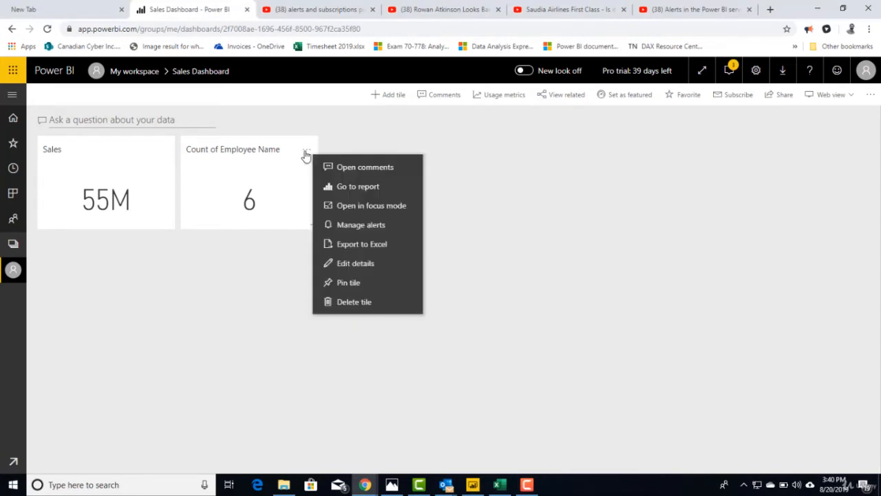
left_click(356, 231)
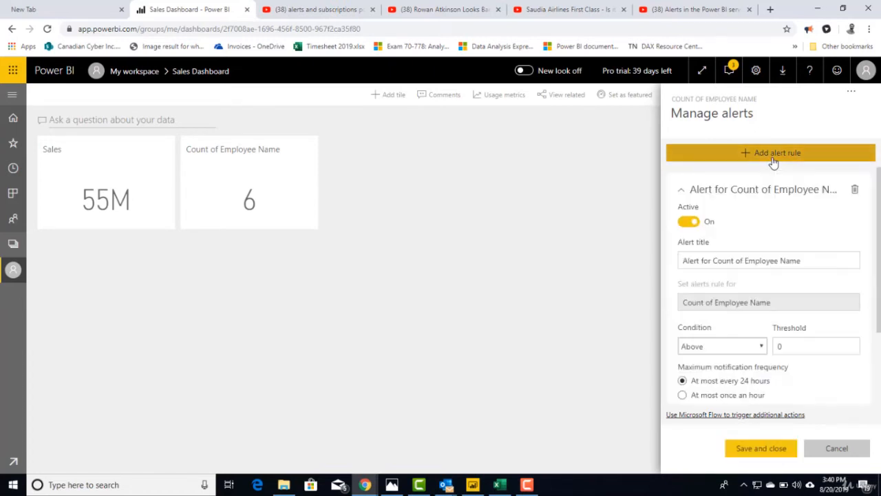
left_click(774, 161)
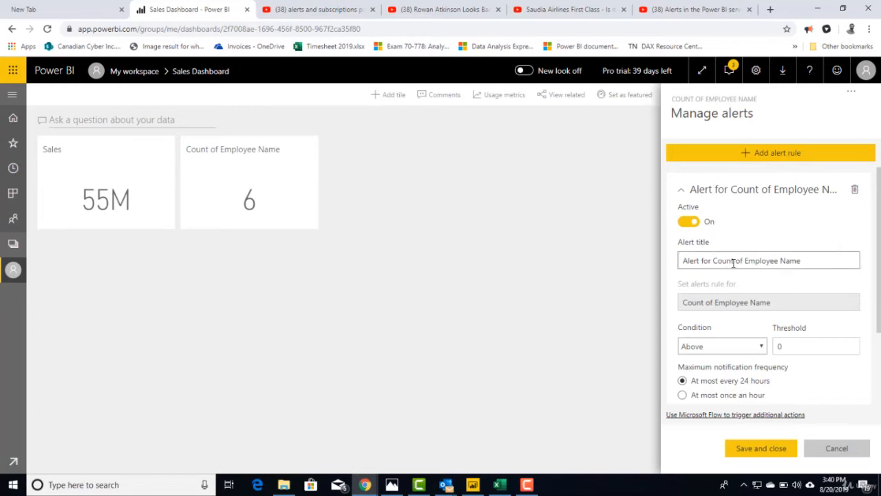
Set the alert to Below a threshold of 7, notifying at most once an hour, and save it
left_click(706, 350)
left_click(698, 370)
left_click(810, 347)
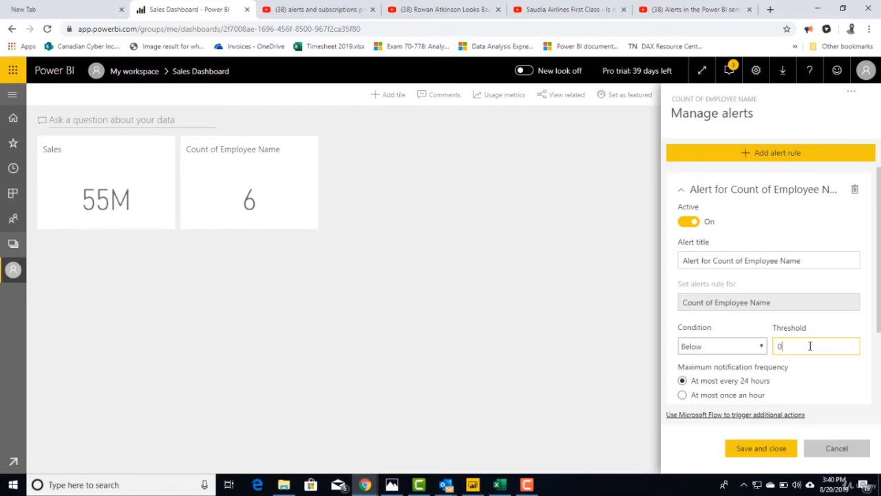
key("BackSpace")
type("7")
left_click(697, 403)
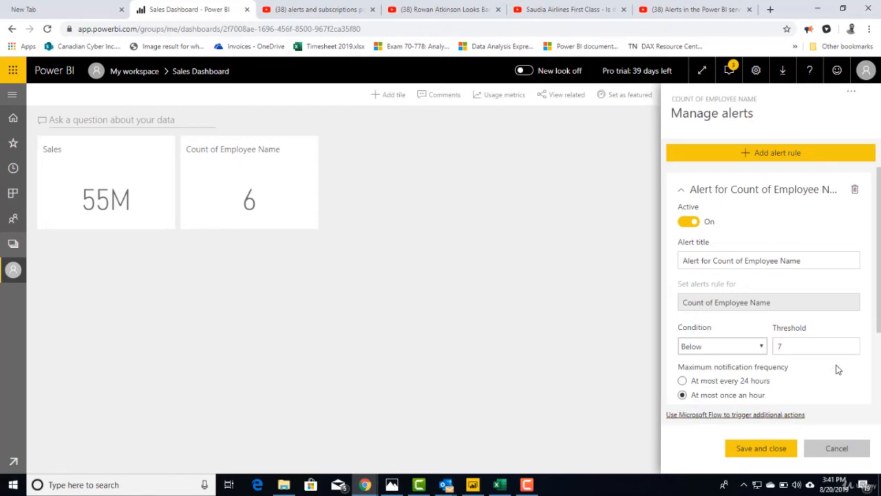
scroll(835, 375, "down", 1)
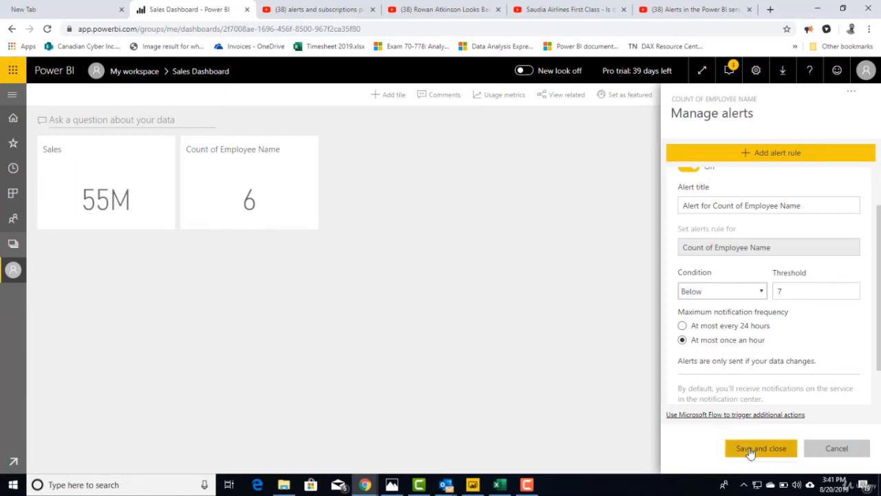
left_click(750, 450)
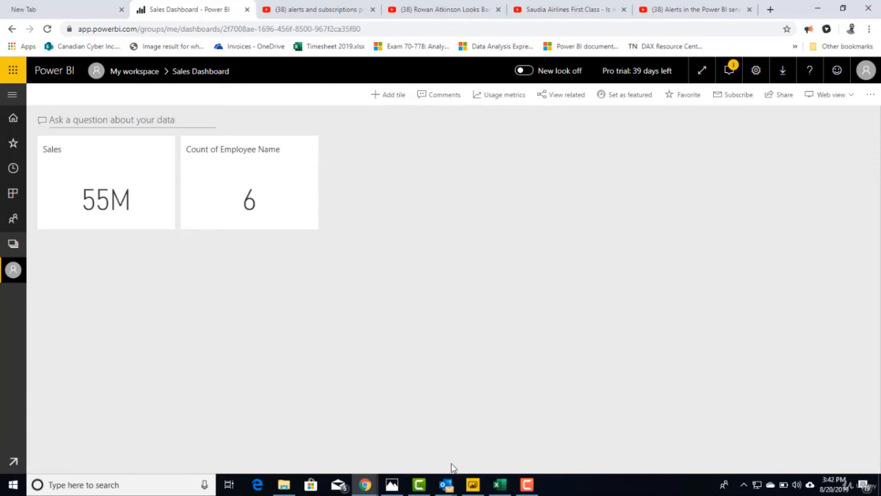
Switch to the Alert for Count of Employee Name message in Outlook and examine its heading and details
mouse_move(451, 488)
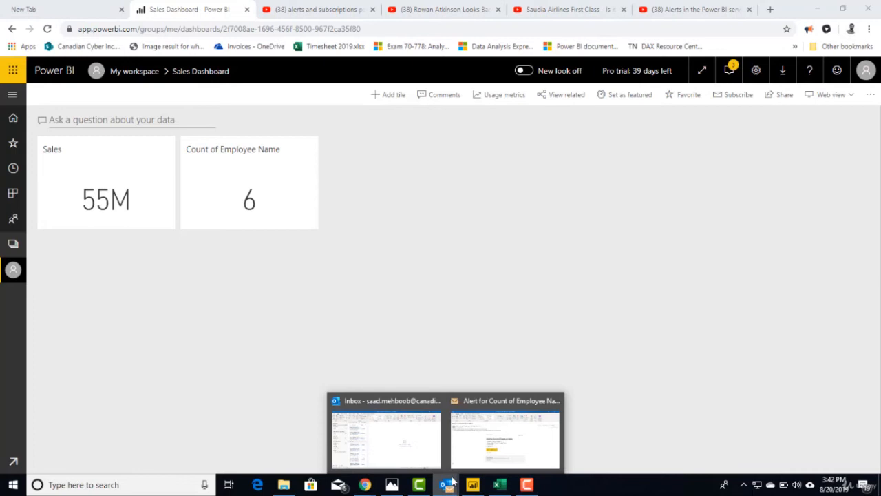
left_click(471, 448)
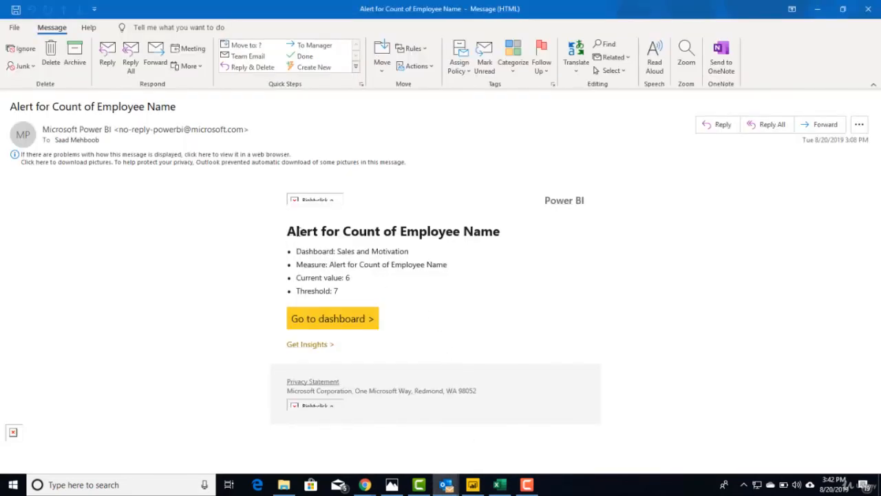
left_click_drag(287, 233, 494, 239)
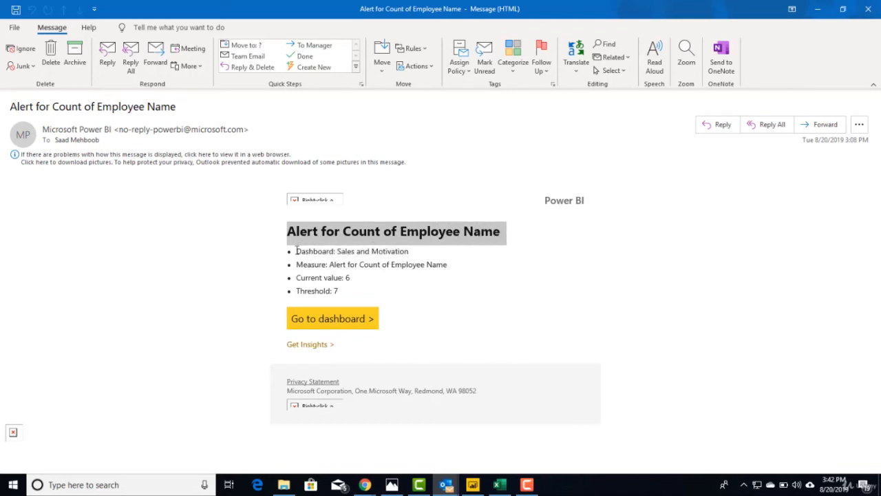
left_click_drag(288, 232, 506, 232)
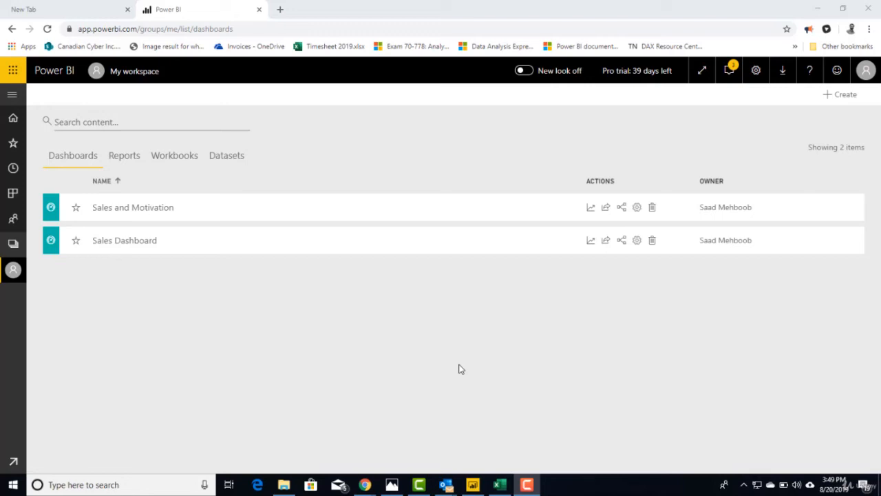
Open the Sales and Motivation dashboard and review the unread alert notifications of the Count of Employee Name tile
left_click(166, 218)
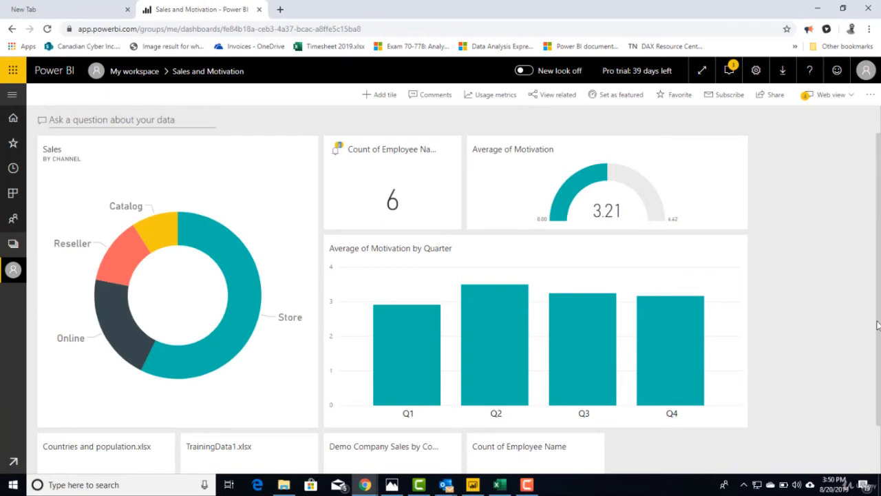
left_click(336, 157)
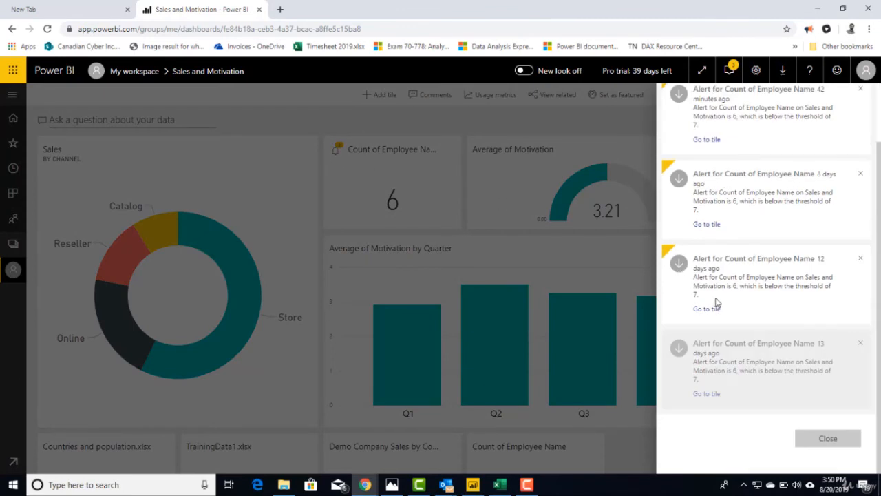
left_click(822, 441)
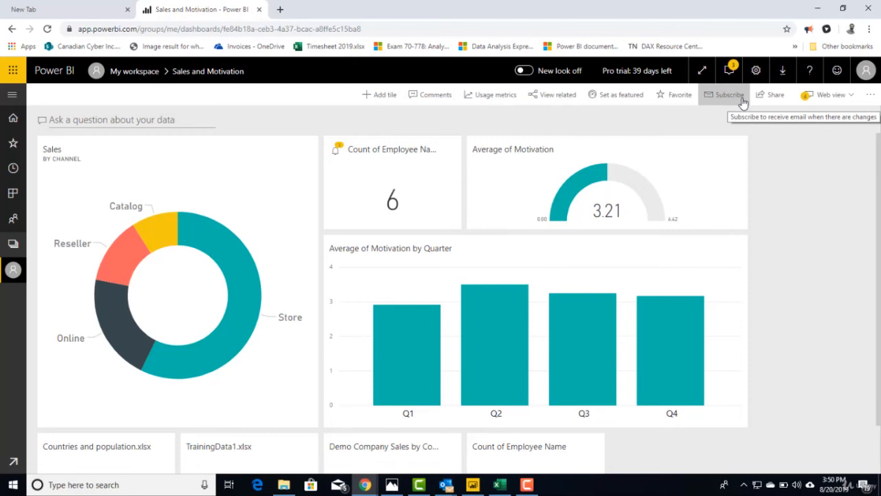
left_click(720, 206)
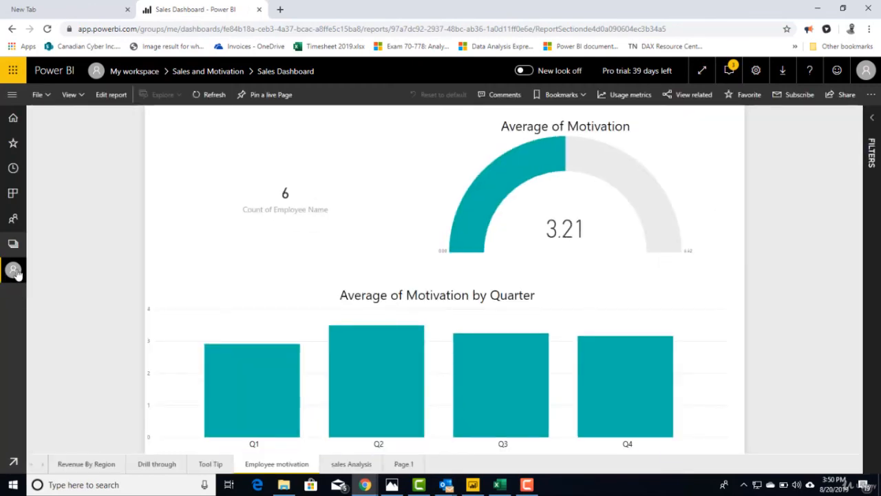
left_click(14, 270)
left_click(170, 213)
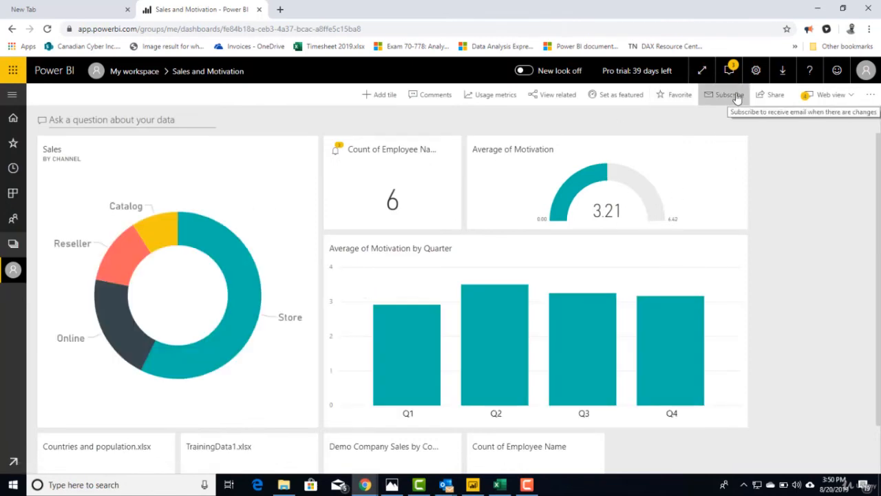
Add another email subscription for the Sales and Motivation dashboard and look through its frequency and schedule options
left_click(737, 98)
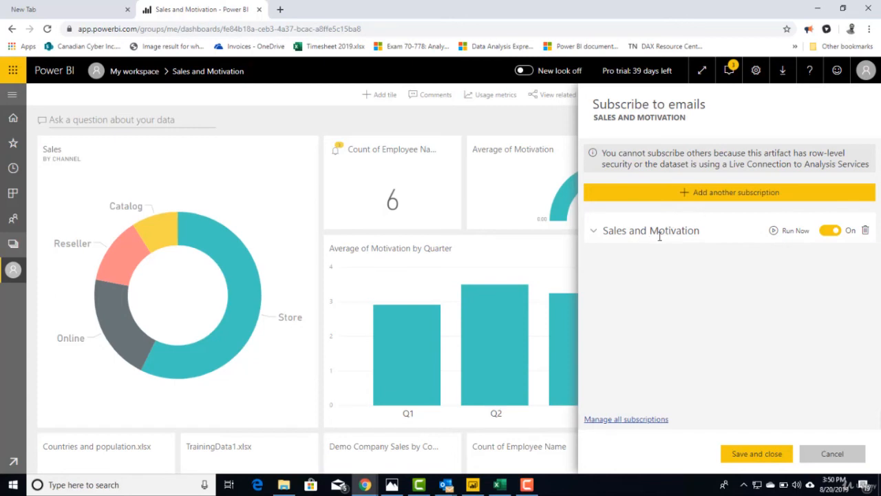
left_click(702, 198)
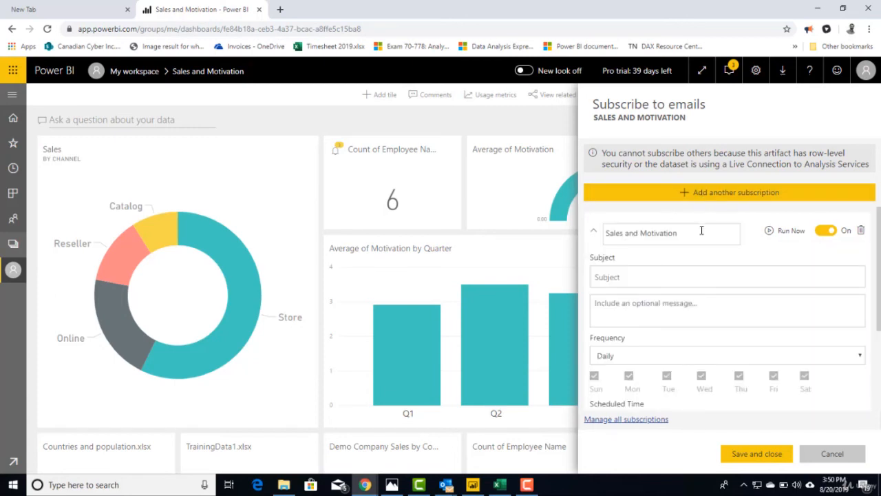
left_click(607, 279)
scroll(672, 342, "down", 2)
scroll(671, 342, "up", 1)
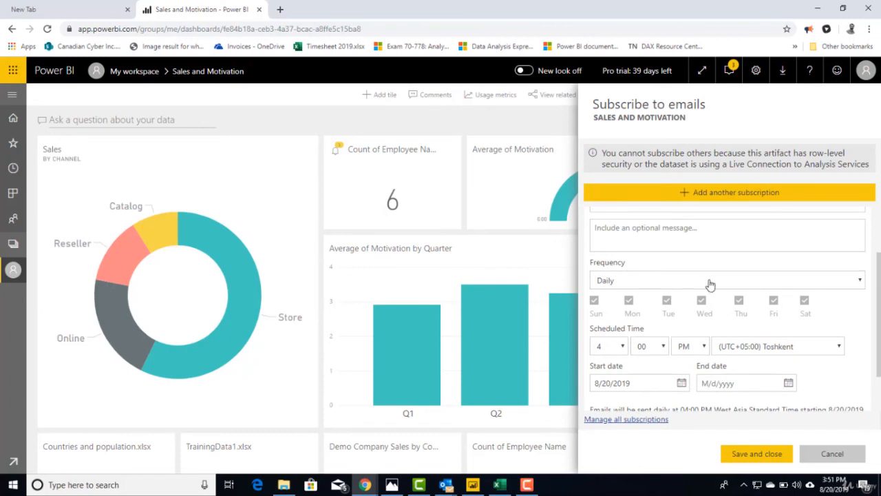
left_click(816, 285)
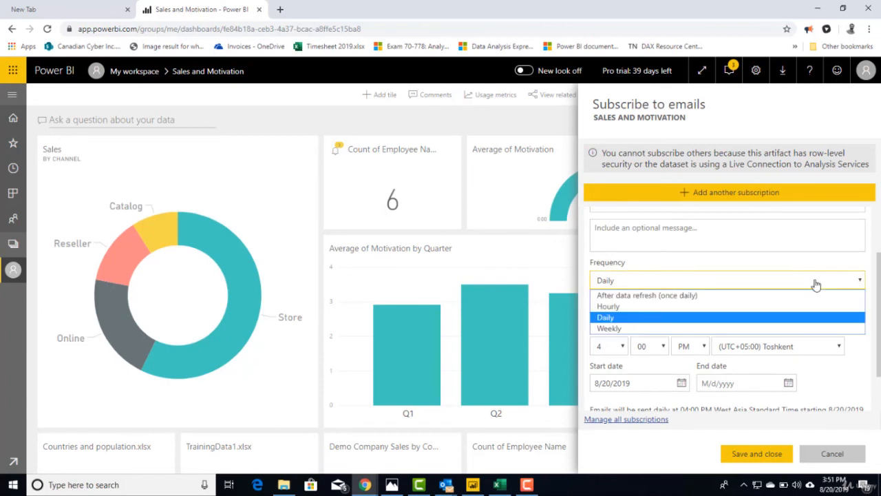
left_click(816, 285)
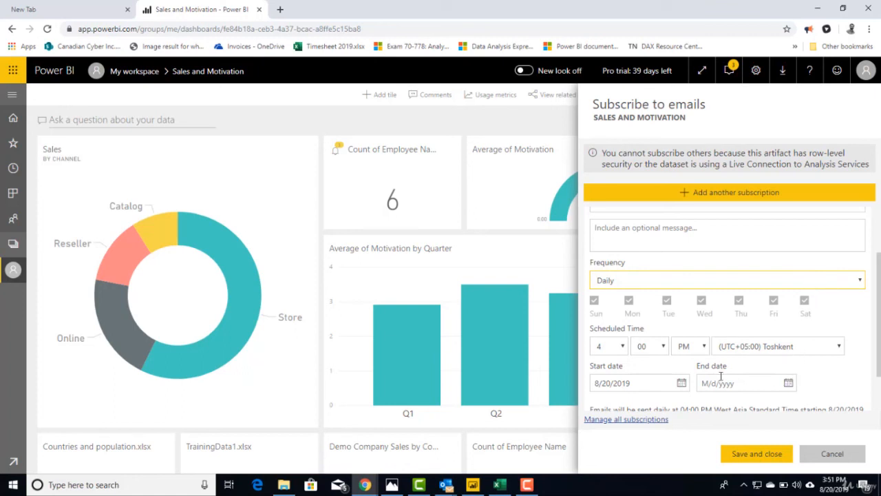
scroll(608, 366, "down", 1)
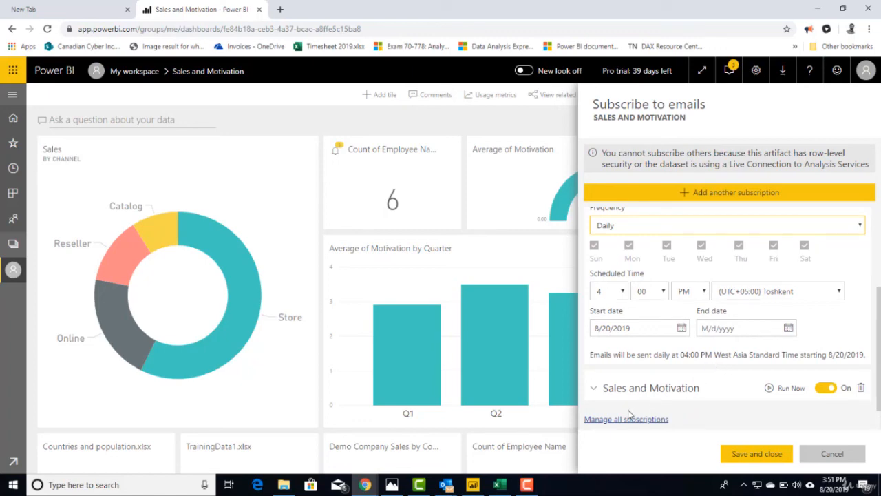
Expand the existing Data refresh subscription, review its frequency, scheduled time and dates, and cancel without saving
left_click(608, 389)
scroll(606, 386, "down", 3)
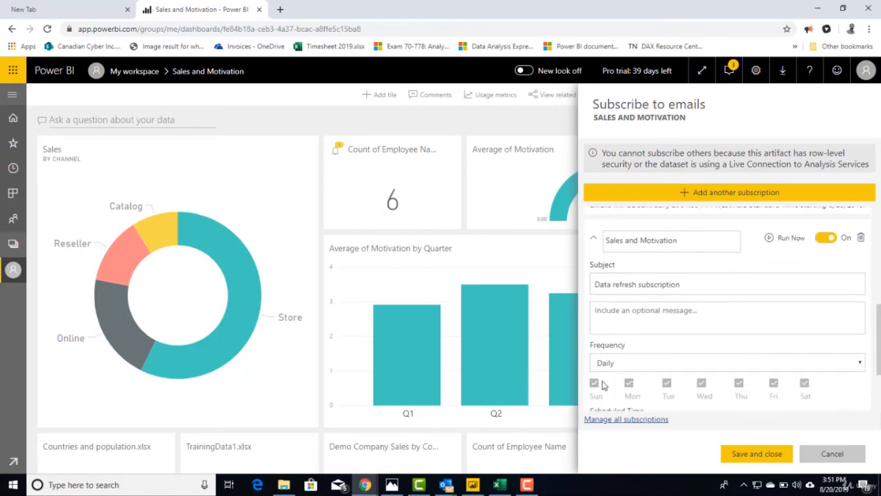
scroll(603, 380, "up", 2)
scroll(605, 381, "up", 1)
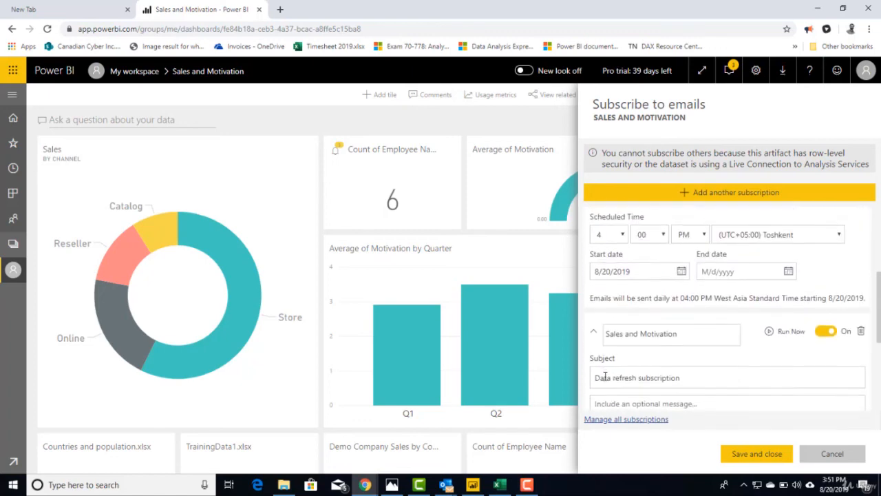
scroll(606, 378, "down", 2)
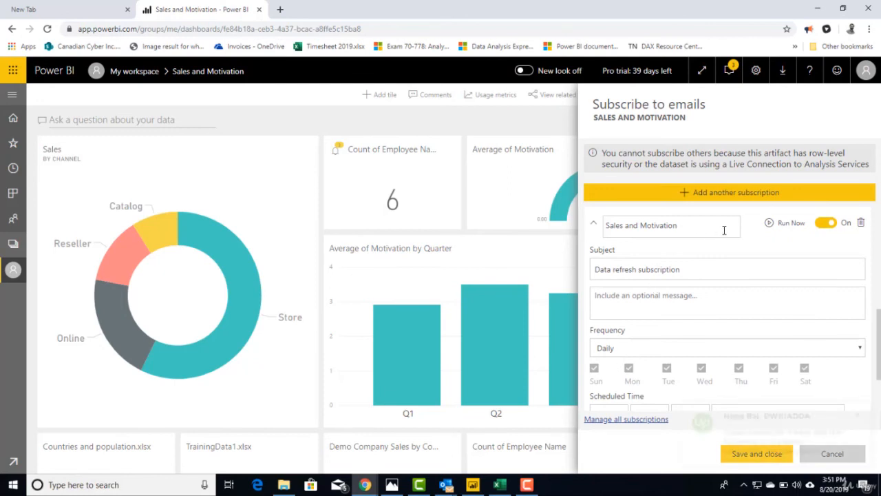
left_click(862, 414)
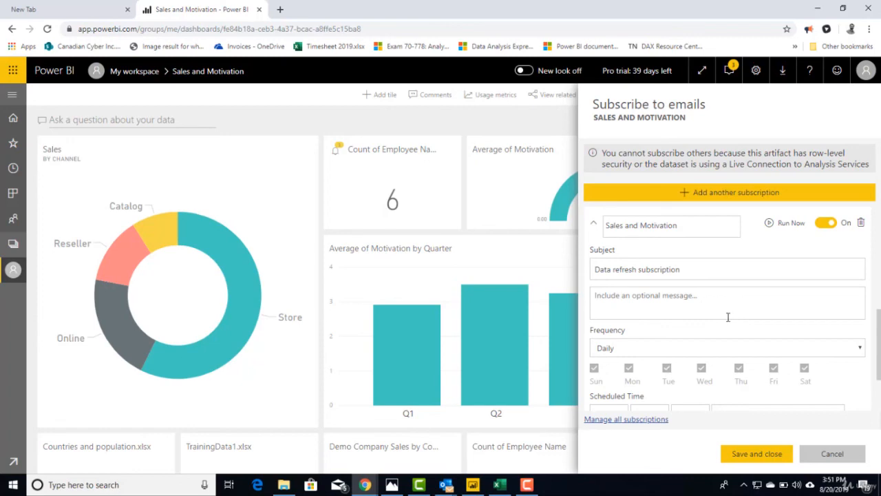
scroll(728, 316, "down", 2)
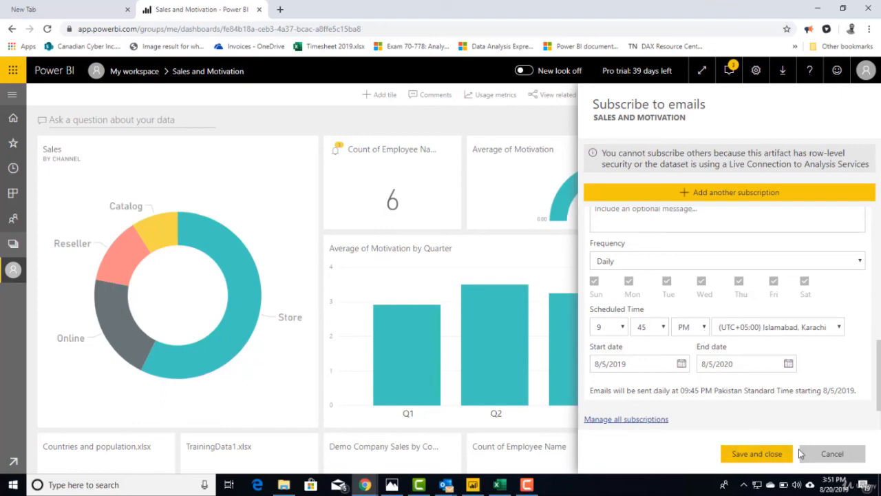
left_click(821, 461)
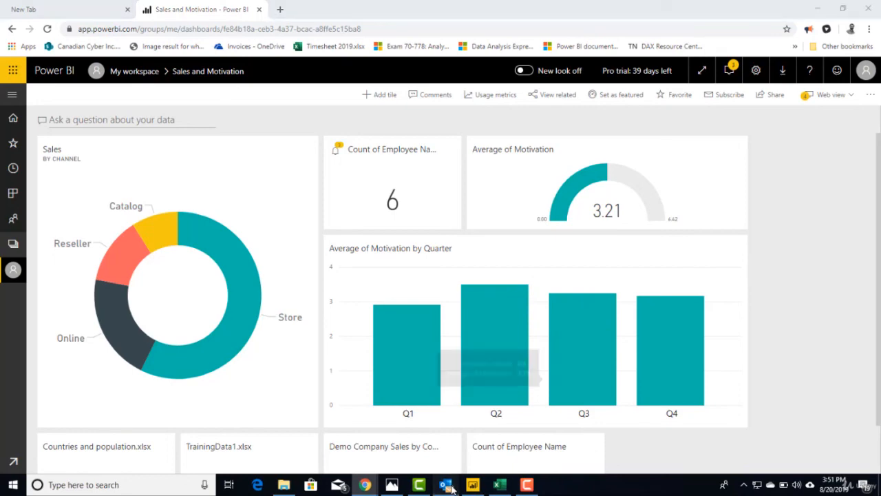
Switch to the Outlook inbox and show the Data refresh subscription email from Microsoft Power BI
mouse_move(446, 484)
left_click(464, 450)
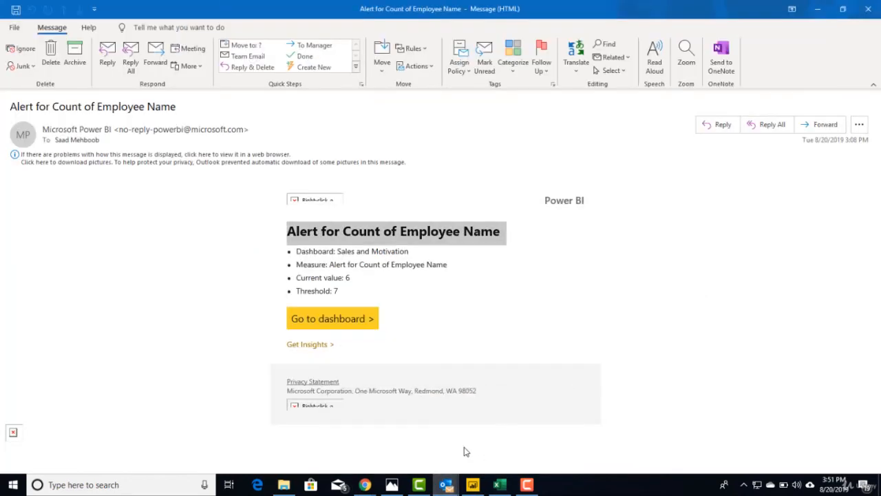
mouse_move(451, 485)
left_click(399, 449)
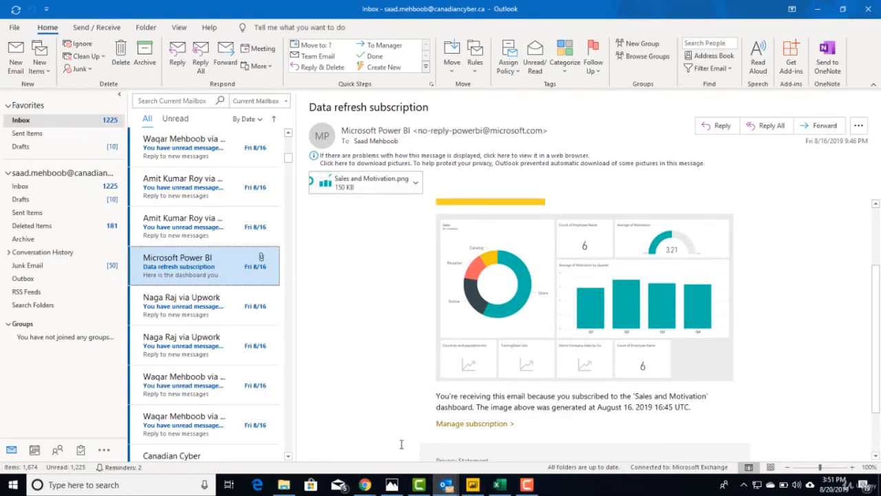